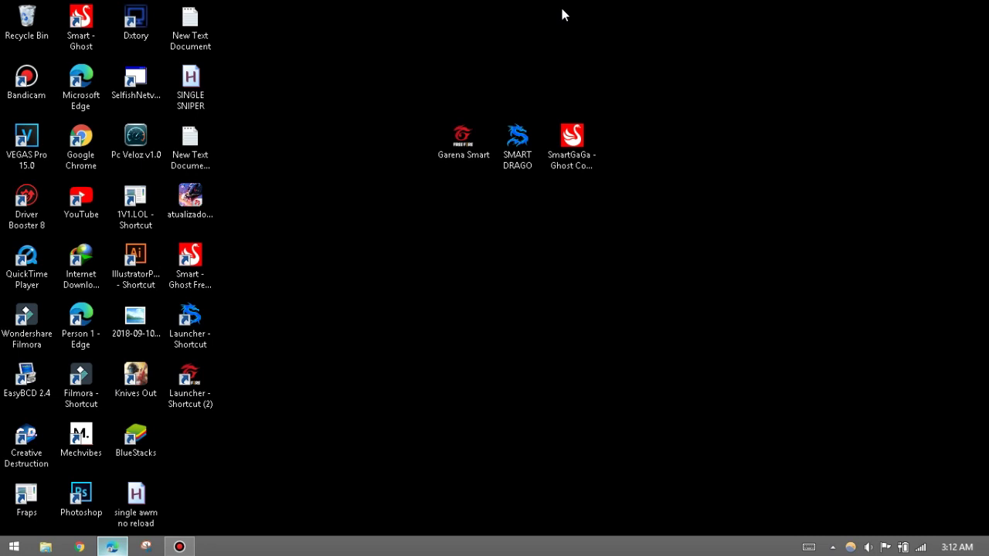
drag(669, 83, 382, 206)
click(410, 224)
drag(680, 57, 384, 200)
click(435, 223)
Run the SmartGaGa Ghost installer, accept its licence terms, go as far as the installation folder page, and exit without installing.
double_click(572, 143)
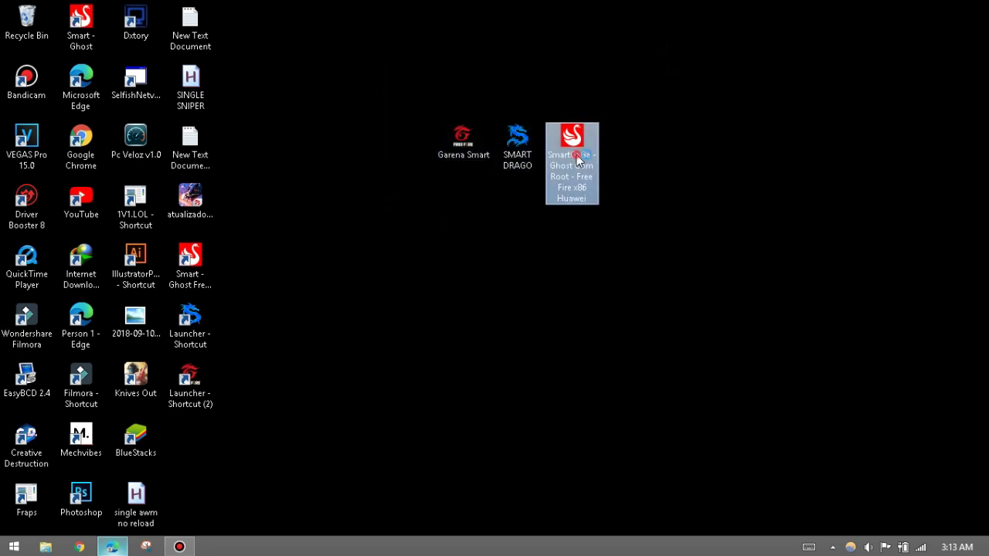
click(575, 376)
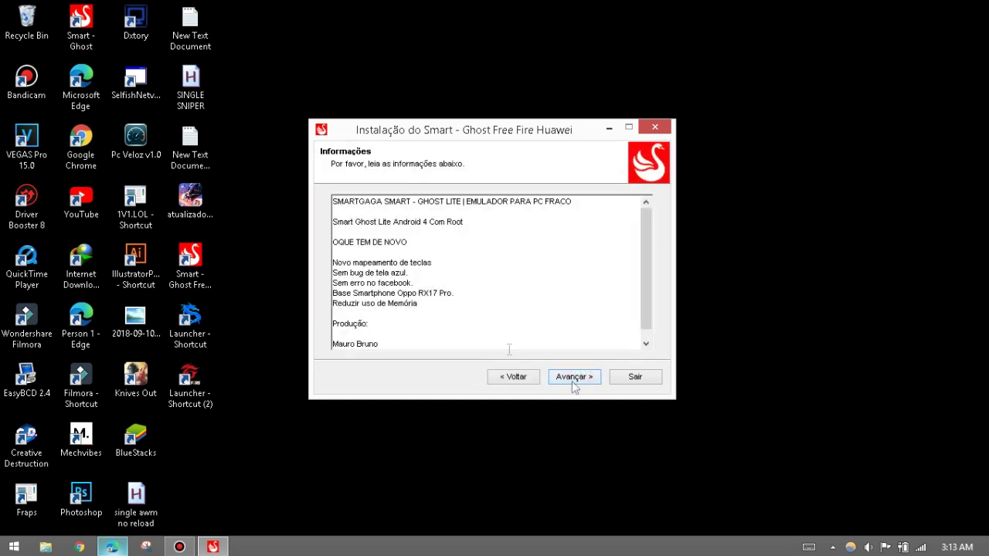
click(571, 376)
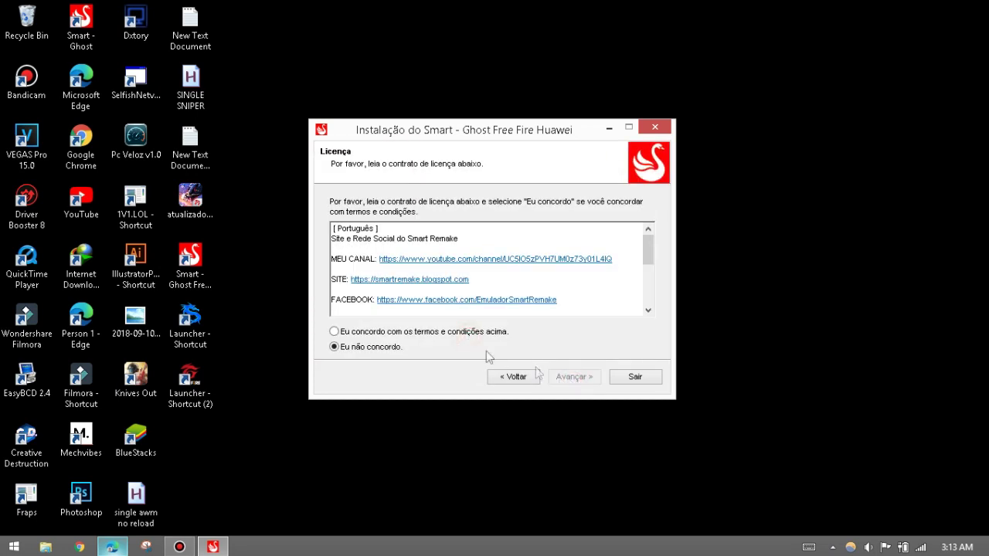
click(472, 333)
click(572, 377)
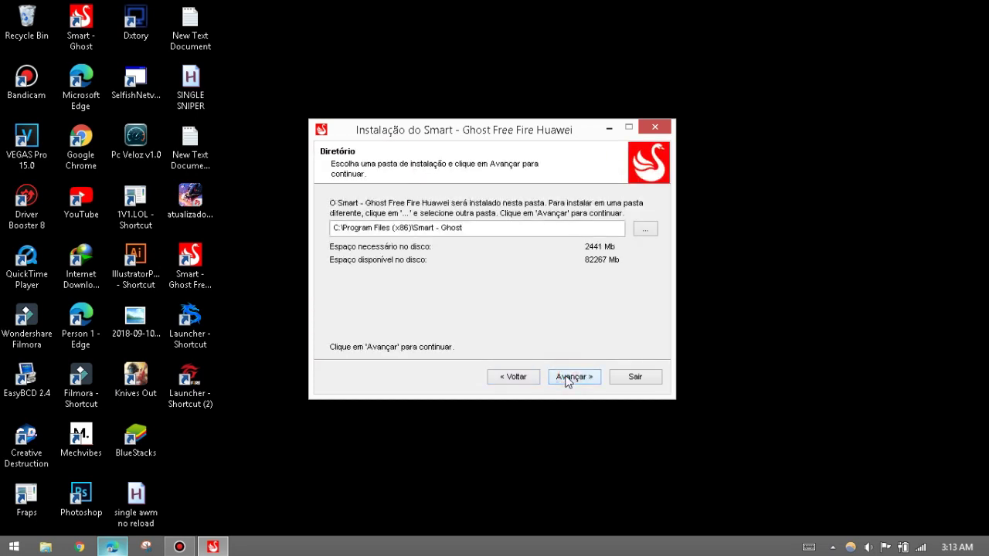
click(663, 128)
click(546, 324)
click(601, 323)
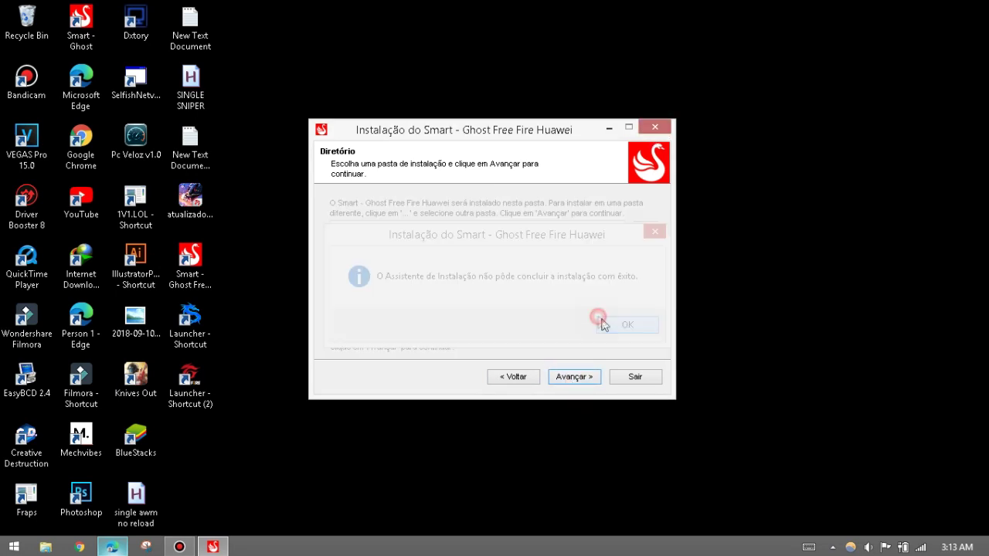
Open the SMART DRAGO installer, accept its introductory notice, and exit without installing.
double_click(517, 142)
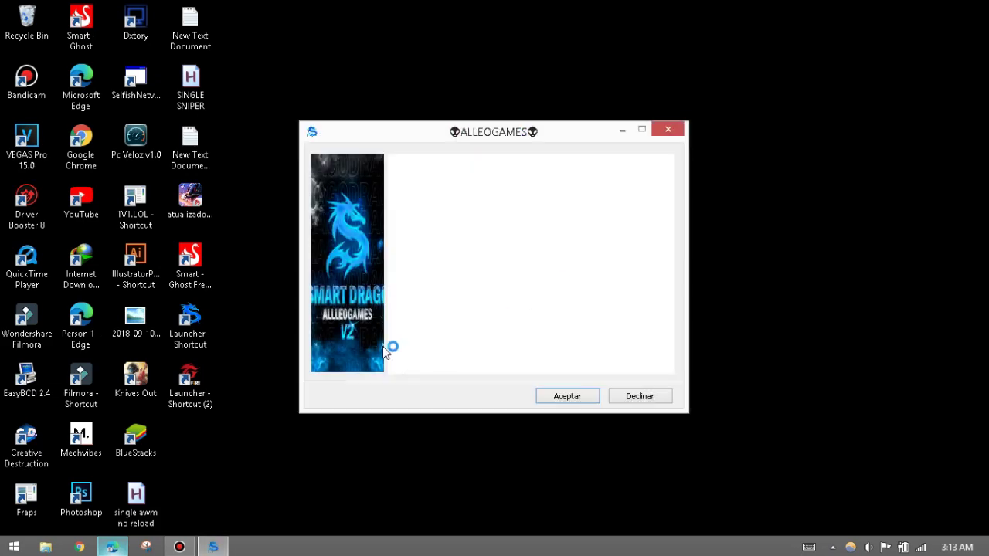
click(567, 397)
click(643, 397)
Open the Garena Smart installer, accept its credits notice, and exit without installing.
double_click(446, 152)
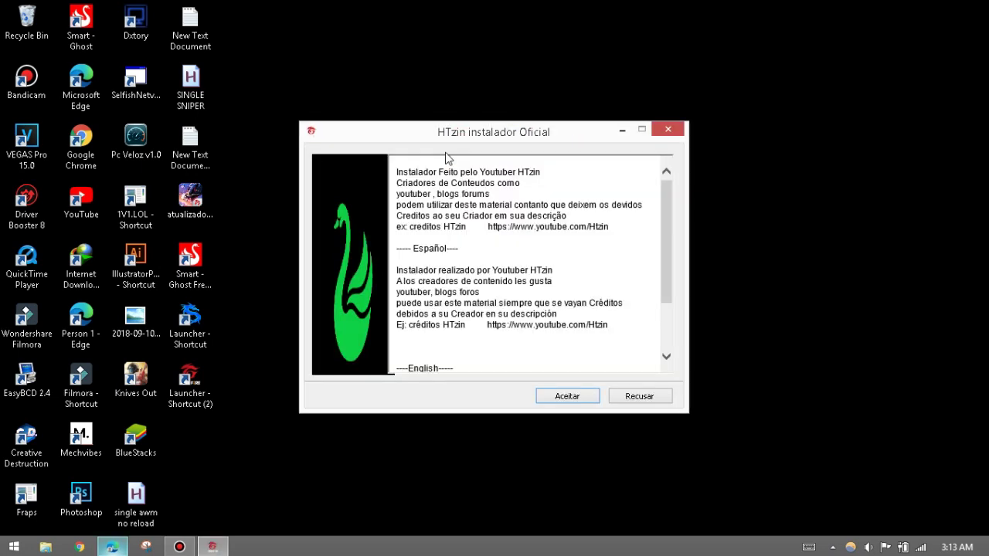
click(570, 396)
click(627, 396)
drag(691, 111, 473, 193)
right_click(473, 193)
click(525, 252)
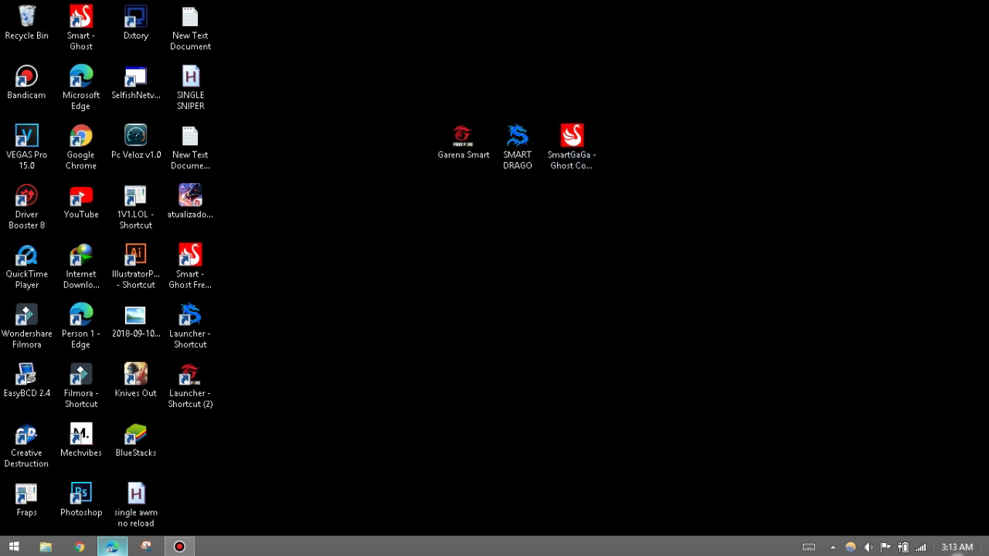
mouse_move(957, 553)
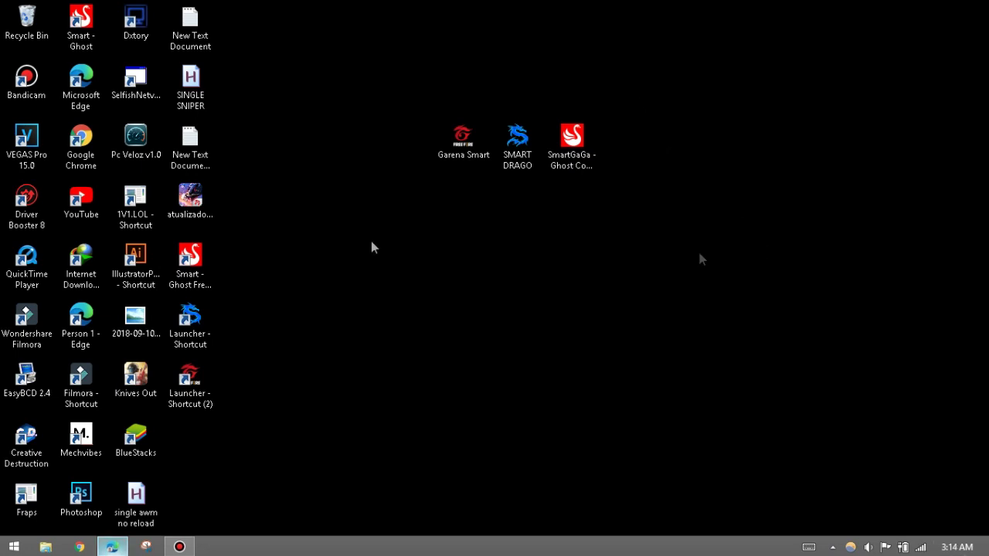
Launch the Smart - Ghost Free Fire emulator, try RAM Cleanup and Free Fire in it, and exit the emulator.
double_click(202, 274)
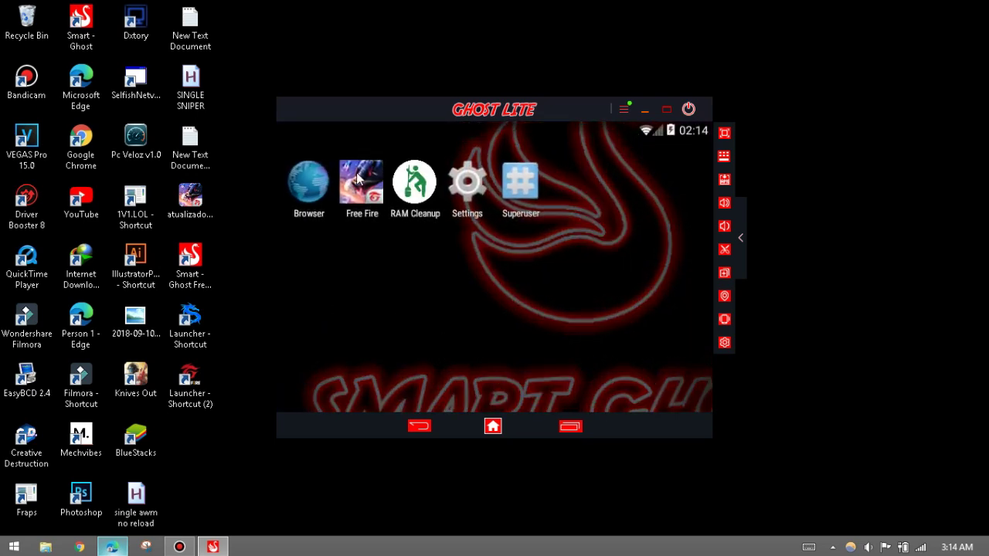
click(415, 184)
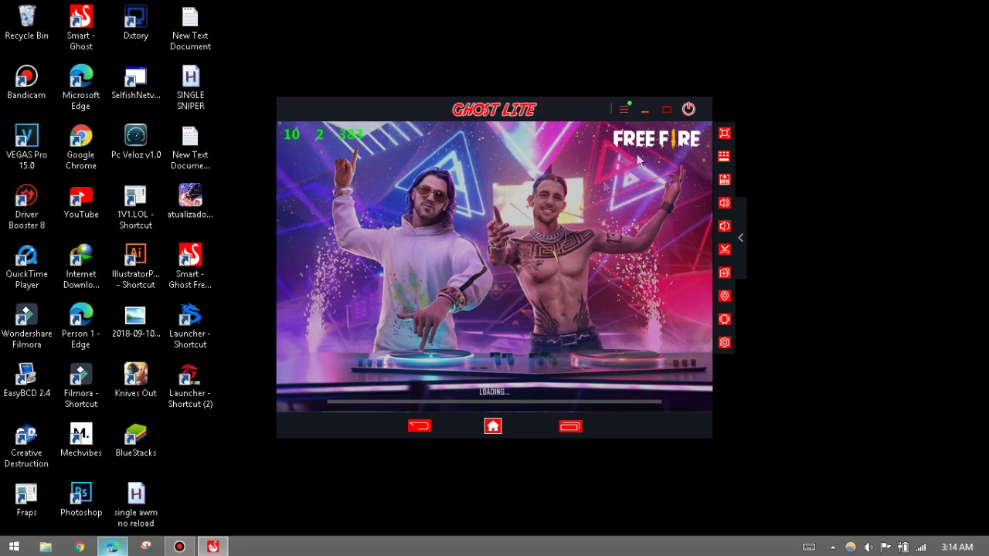
click(689, 109)
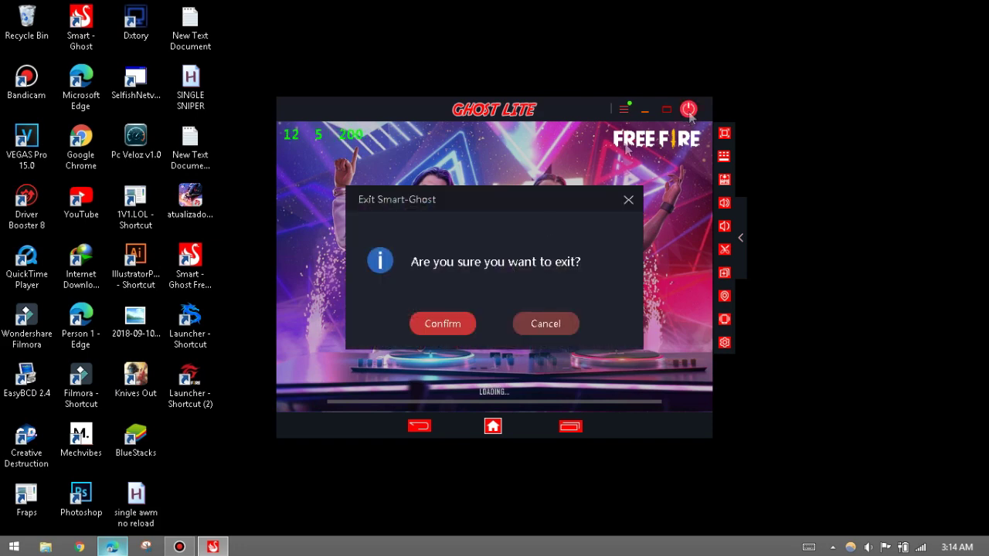
click(438, 326)
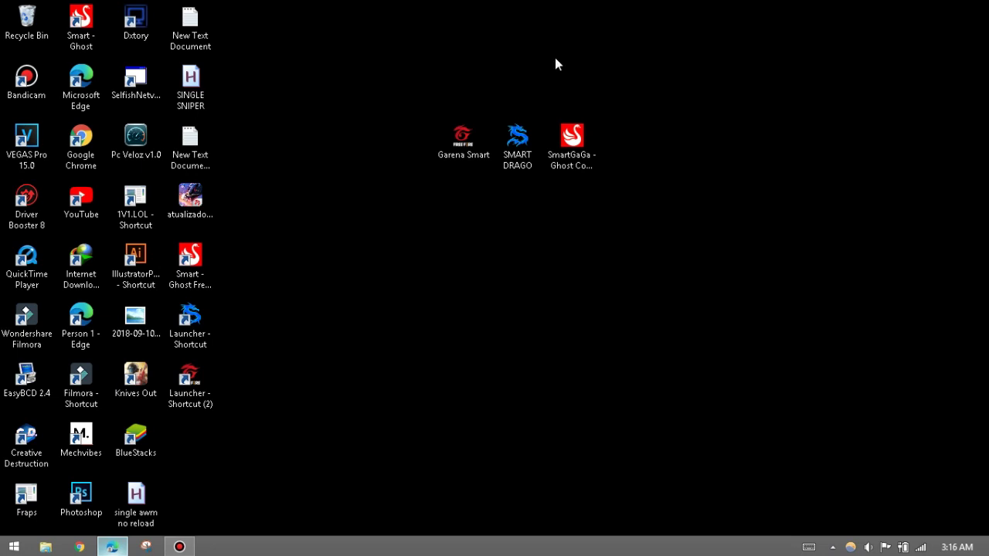
drag(555, 57, 490, 199)
click(506, 232)
Launch the Smart Drago emulator and boost its memory with the Booster+ app, returning to the dashboard.
double_click(187, 337)
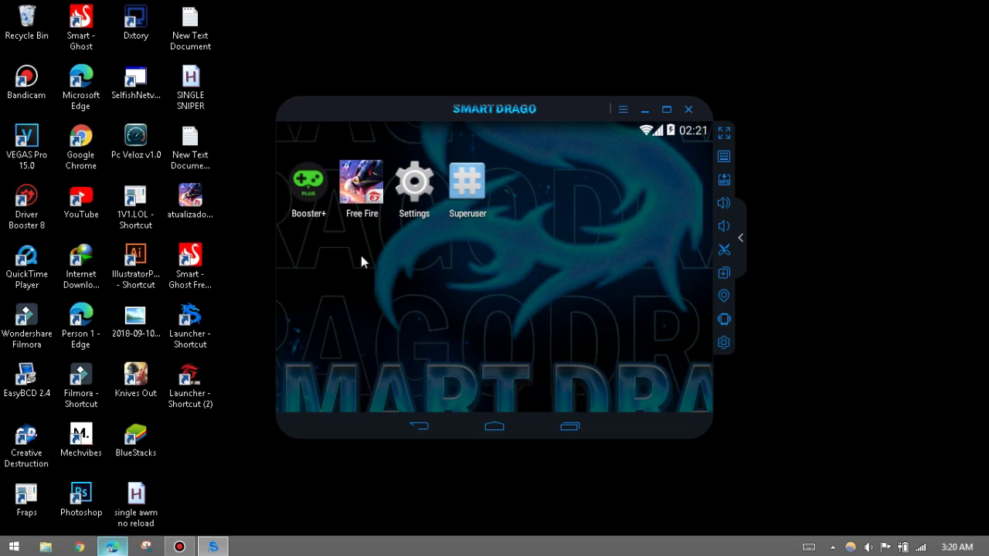
click(312, 183)
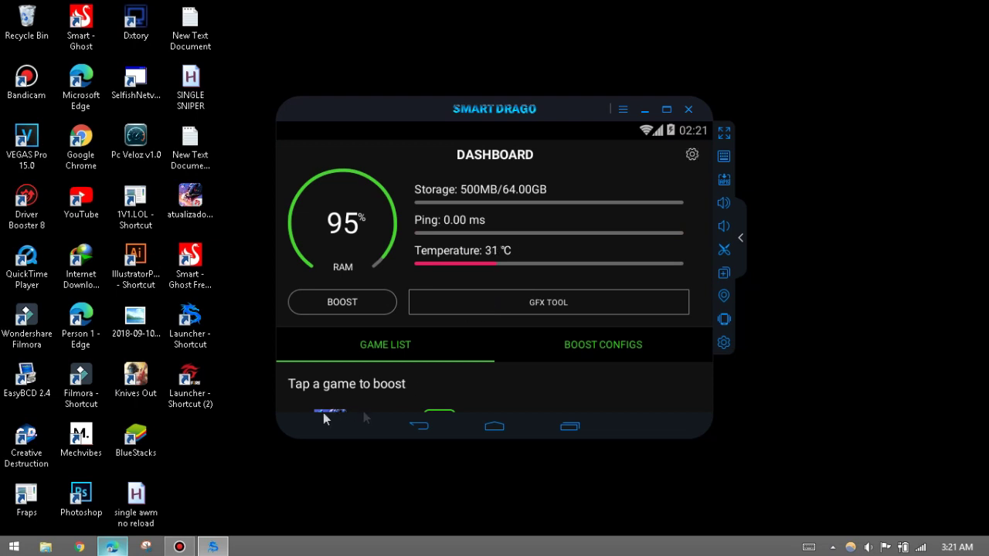
click(379, 301)
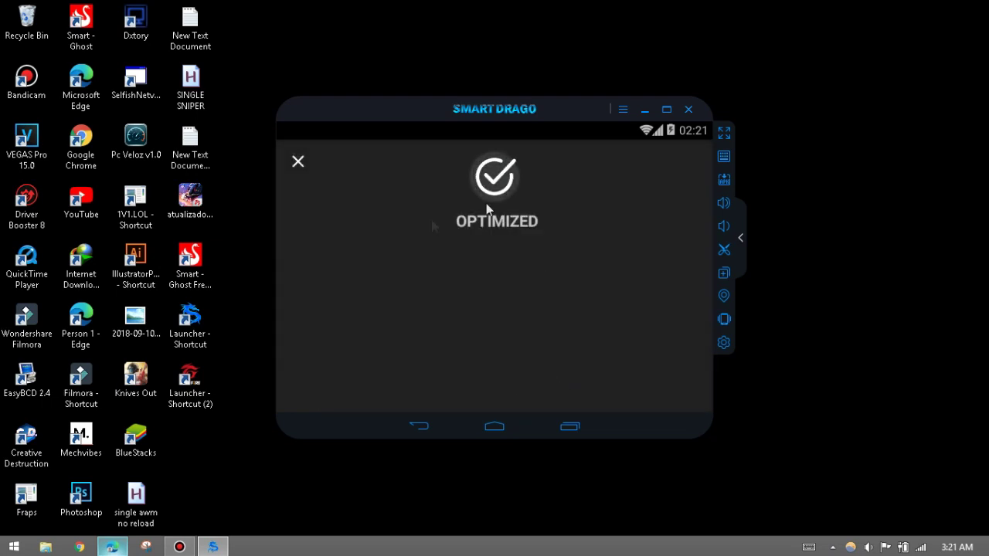
click(519, 375)
click(298, 162)
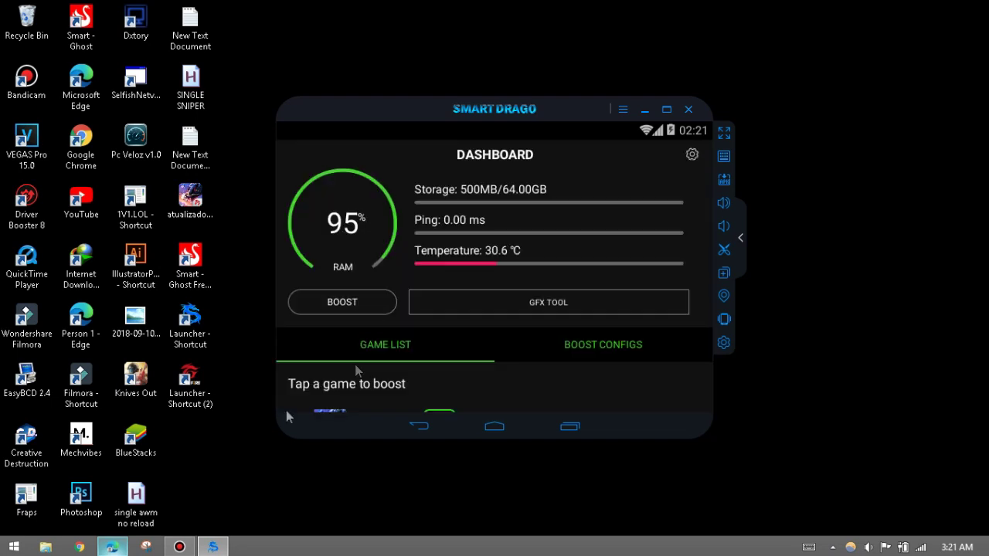
Start Free Fire from the Booster+ game list, let it load, and exit the Smart Drago emulator.
click(328, 412)
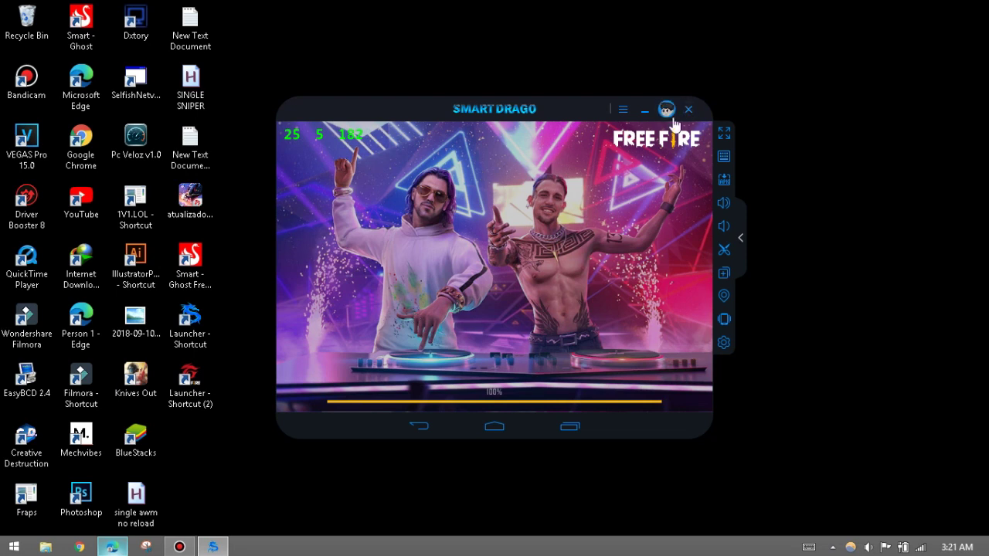
click(687, 110)
click(444, 322)
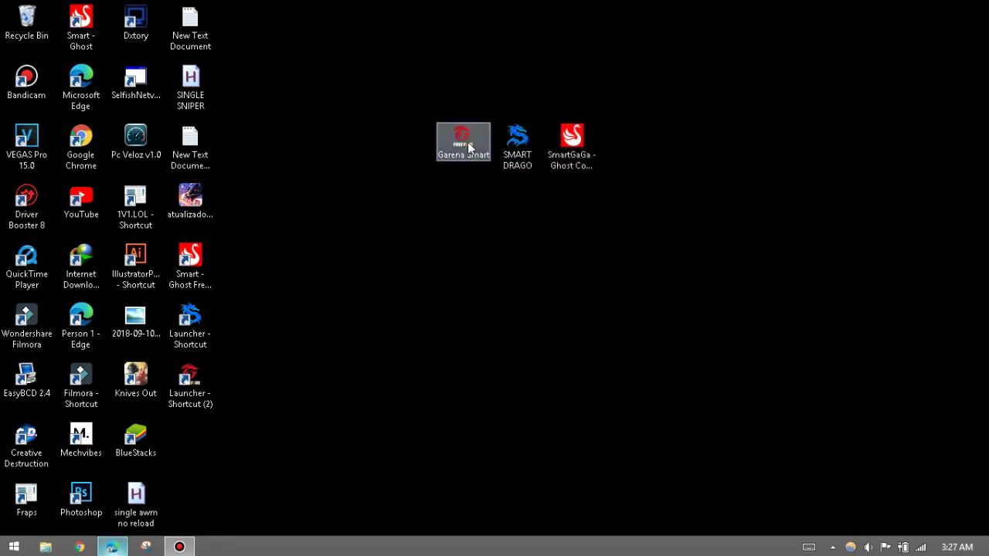
Launch the Garena-Smart emulator and start Free Fire from its home screen.
double_click(196, 385)
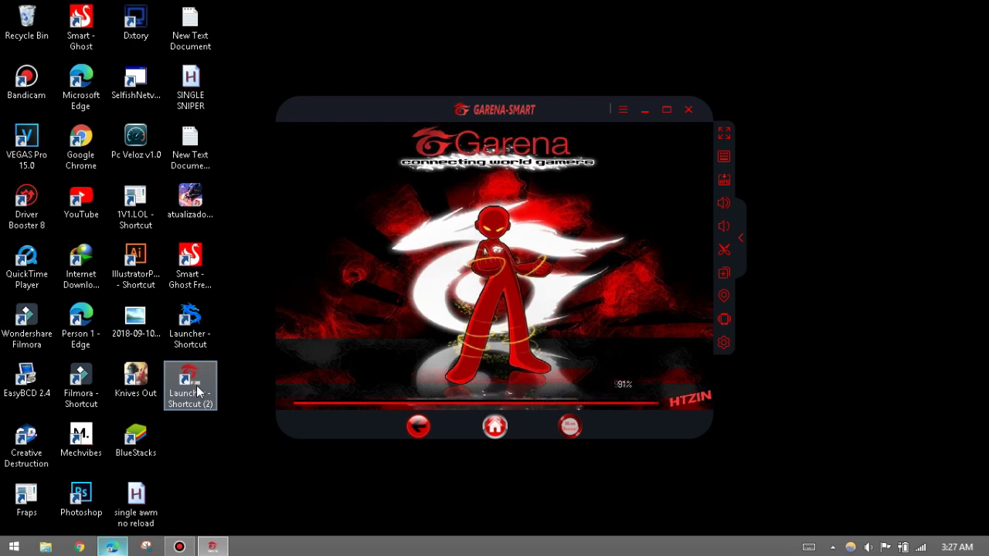
click(499, 367)
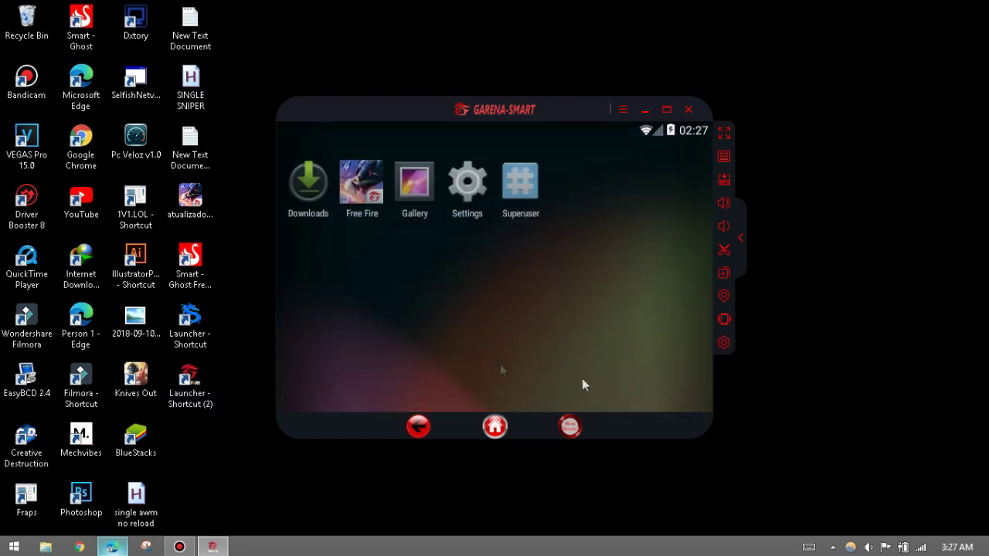
click(589, 377)
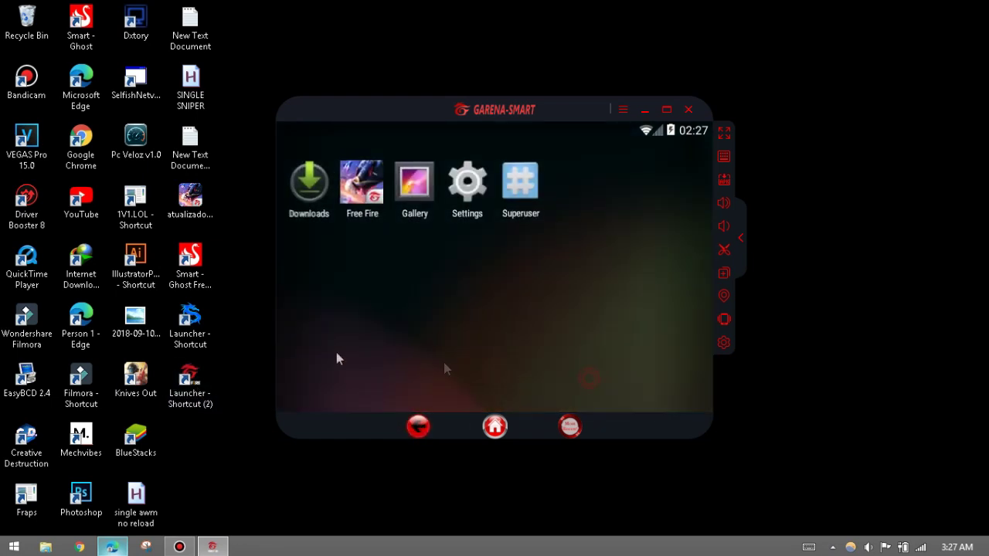
click(363, 193)
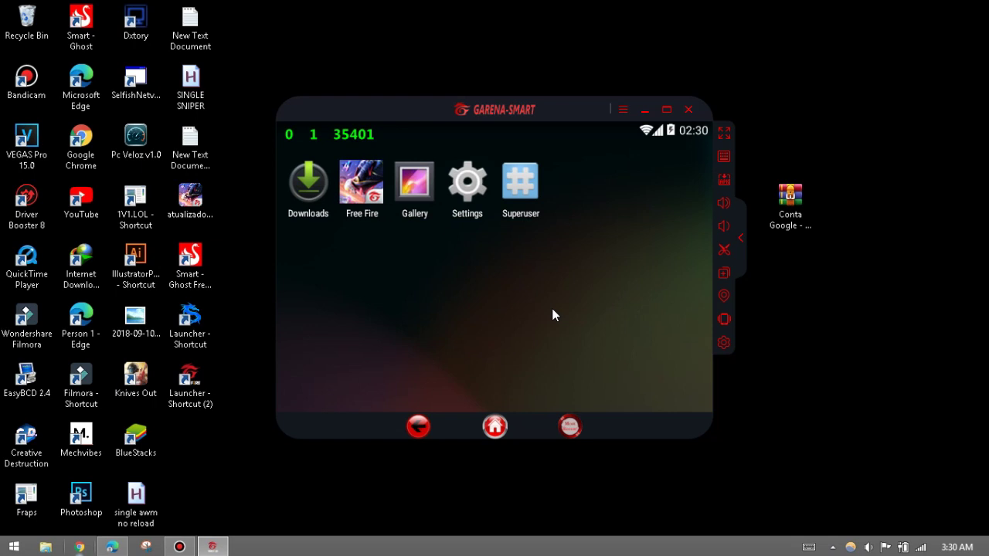
Extract the "Conta Google - Instale os 2 apk" archive on the desktop and place the extracted folder beside it.
click(790, 207)
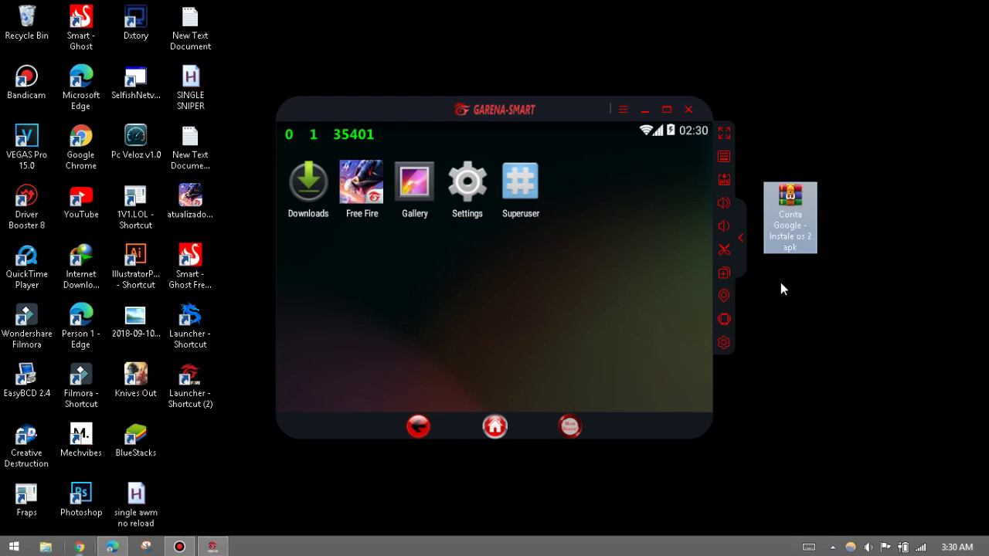
right_click(786, 210)
click(811, 265)
drag(203, 455, 865, 255)
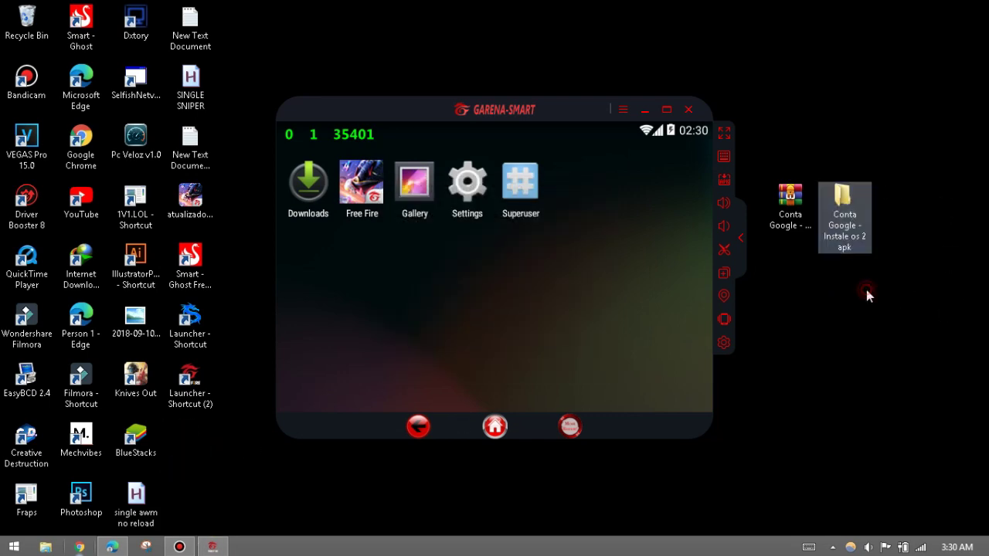
Open the extracted Conta Google folder and install the Google play services and Google play store APKs in the Garena-Smart emulator.
double_click(863, 228)
drag(653, 40, 923, 84)
double_click(852, 165)
double_click(813, 167)
drag(867, 258, 486, 326)
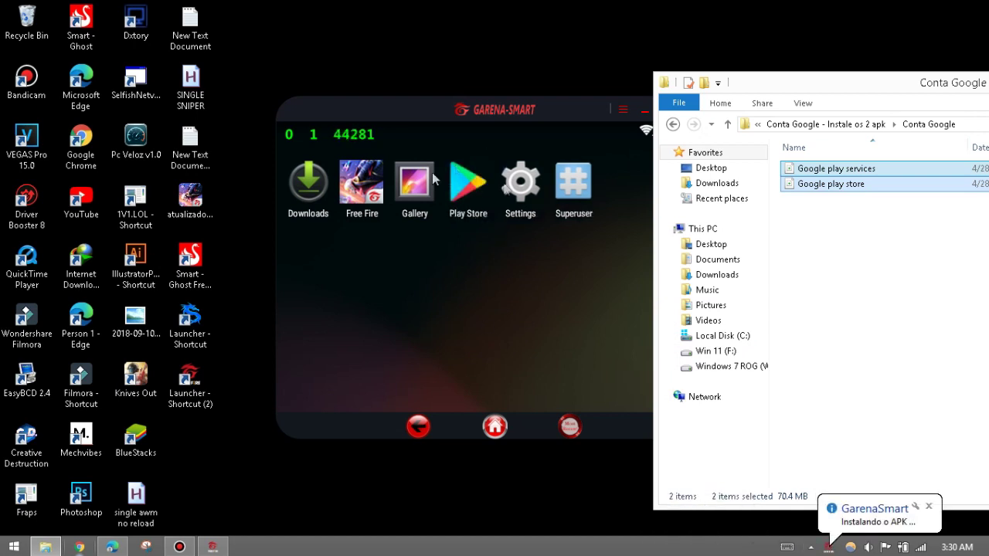
click(541, 293)
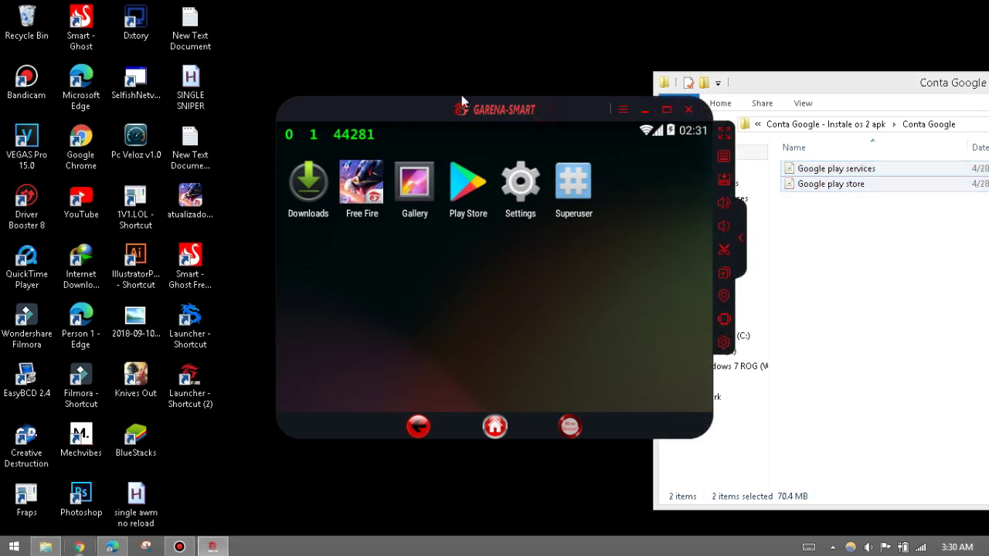
drag(545, 114, 461, 95)
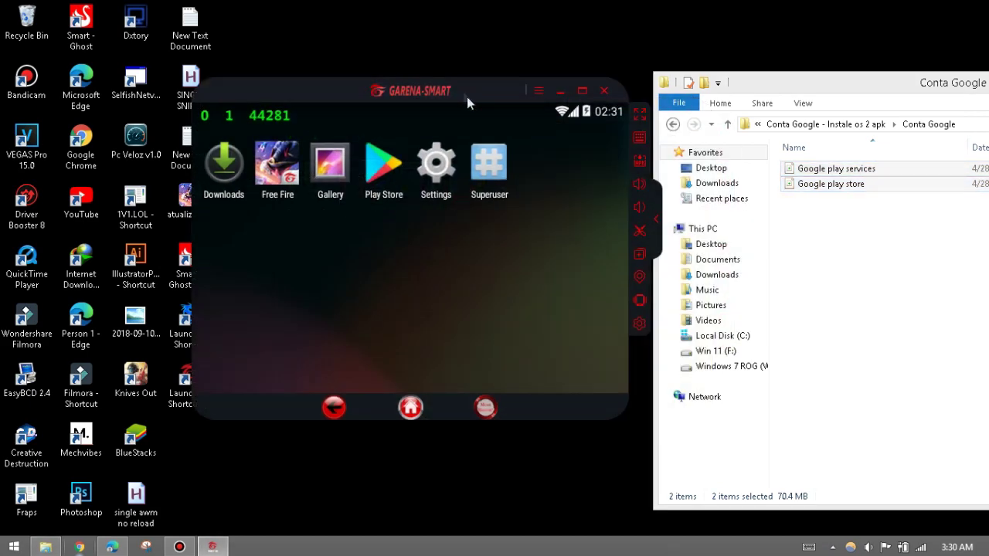
click(832, 547)
click(832, 547)
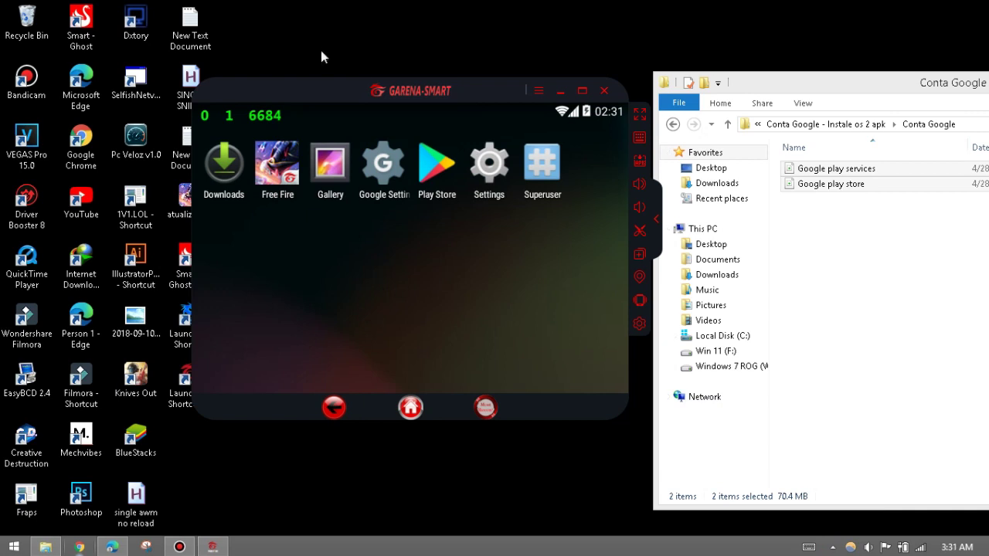
drag(376, 82, 430, 96)
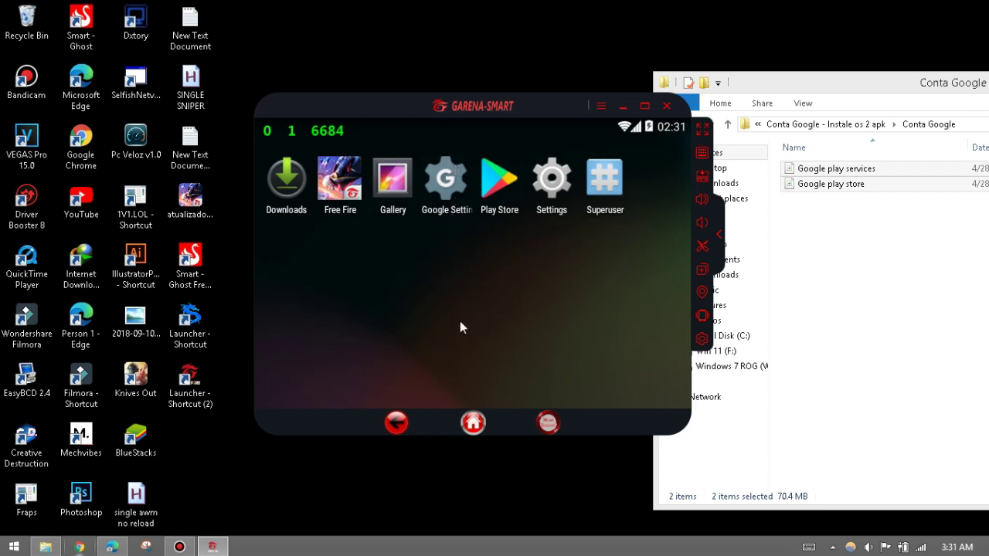
click(397, 423)
click(470, 363)
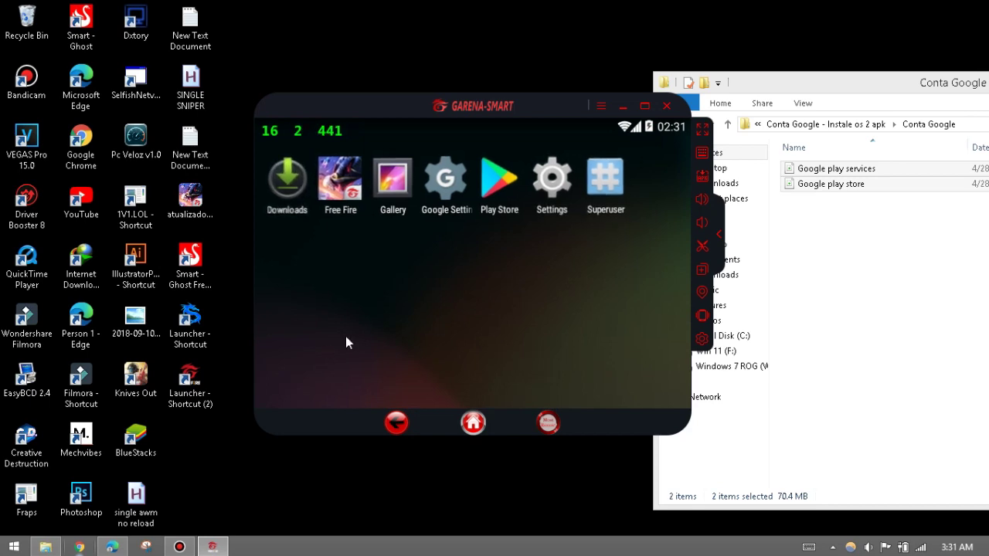
Check the list of downloaded apps in the Garena-Smart emulator's settings for the two Google Play packages.
drag(470, 108, 385, 107)
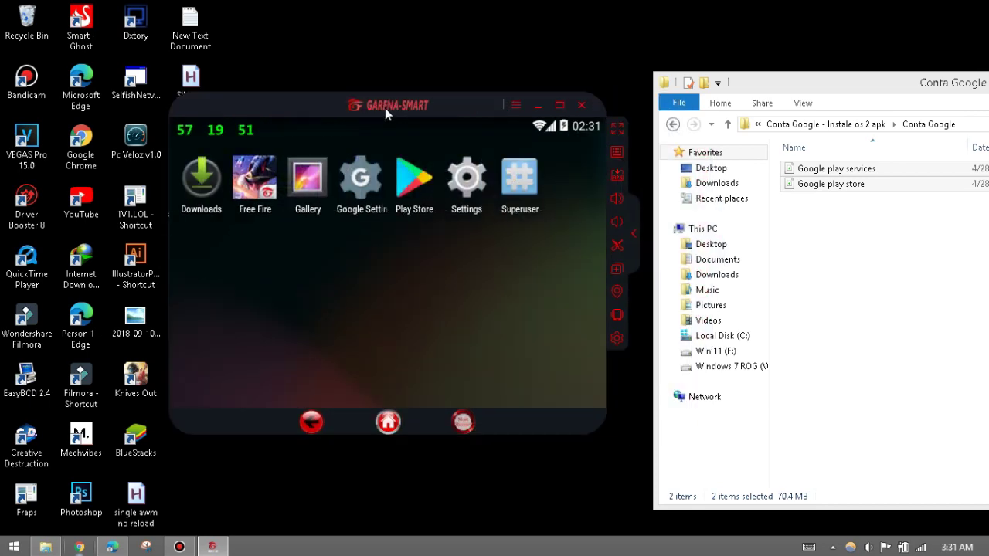
click(465, 179)
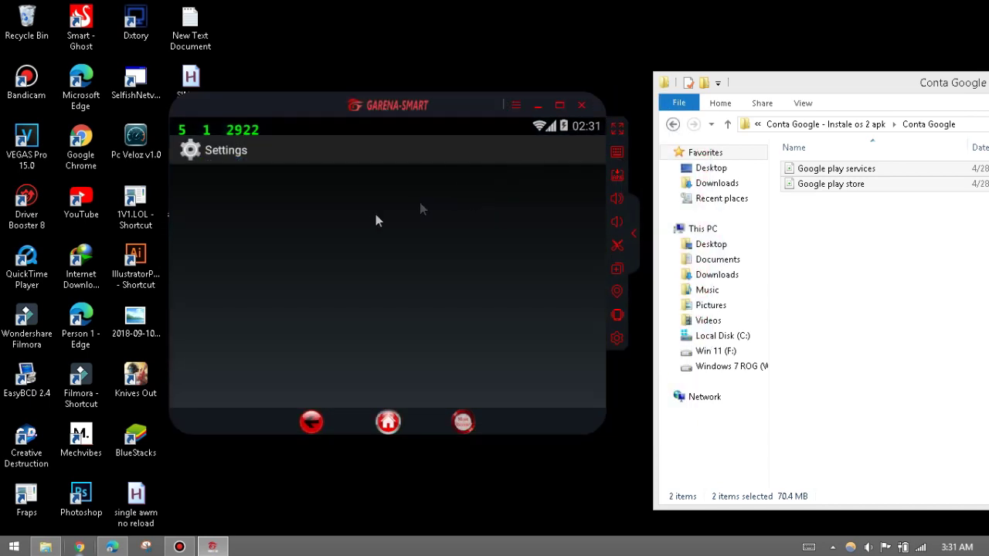
scroll(267, 217, down, 2)
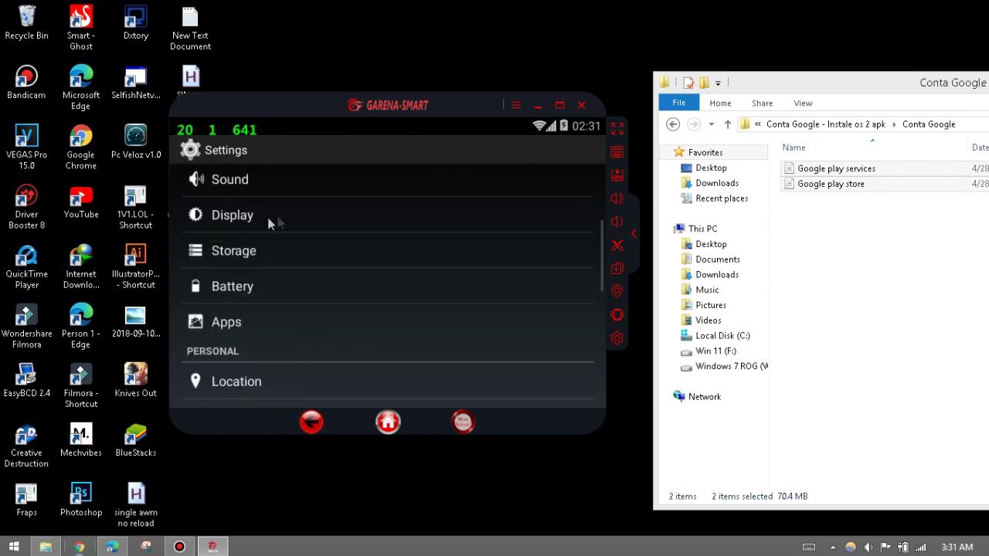
click(250, 326)
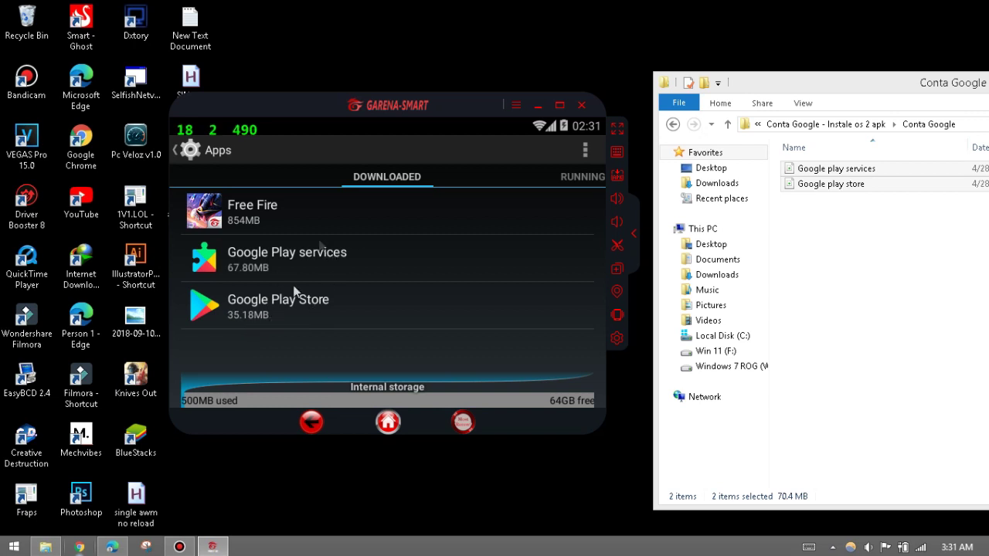
Close the Garena-Smart emulator and the Conta Google folder window, leaving only the desktop.
click(463, 422)
drag(522, 255, 540, 235)
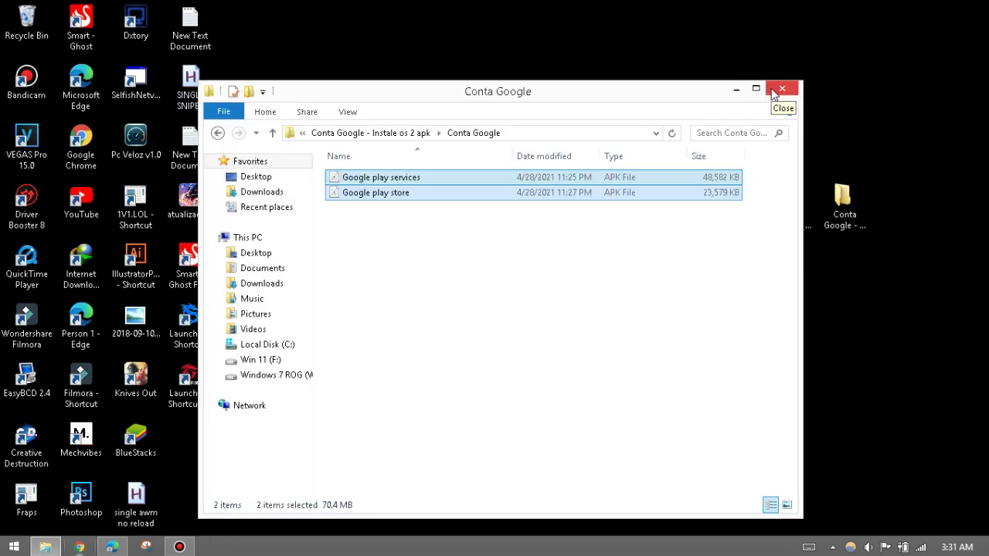
click(777, 87)
drag(877, 122, 718, 281)
click(716, 282)
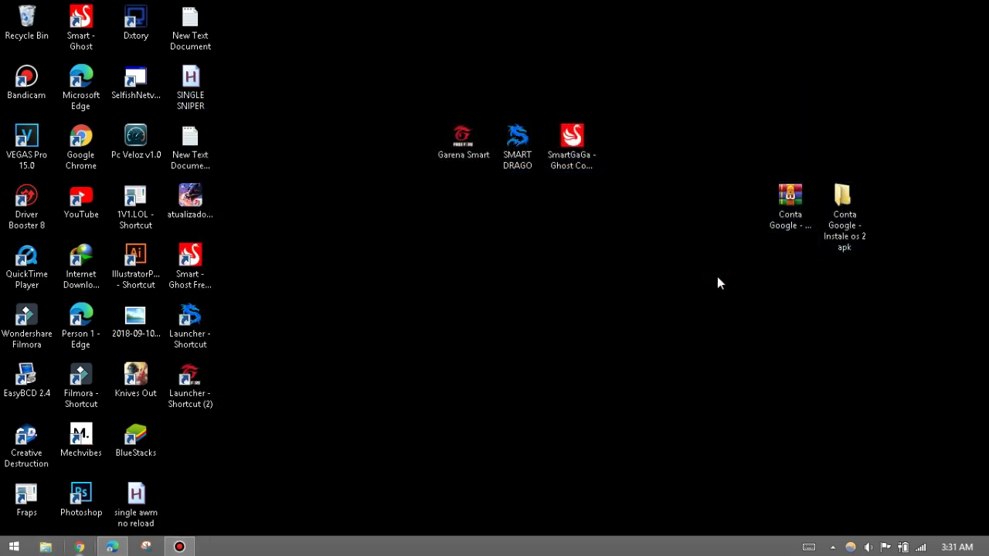